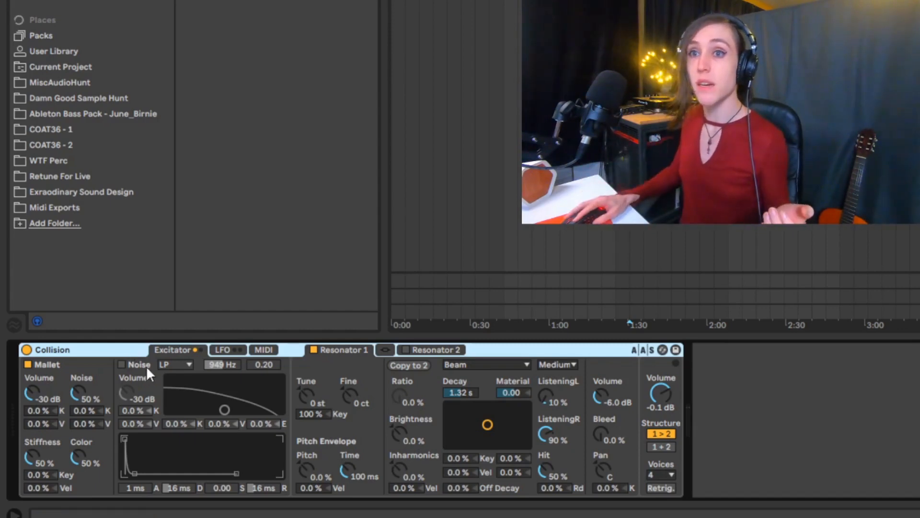
Step: Enable the Noise exciter and audition its filter types, ending on LP+HP
click(122, 365)
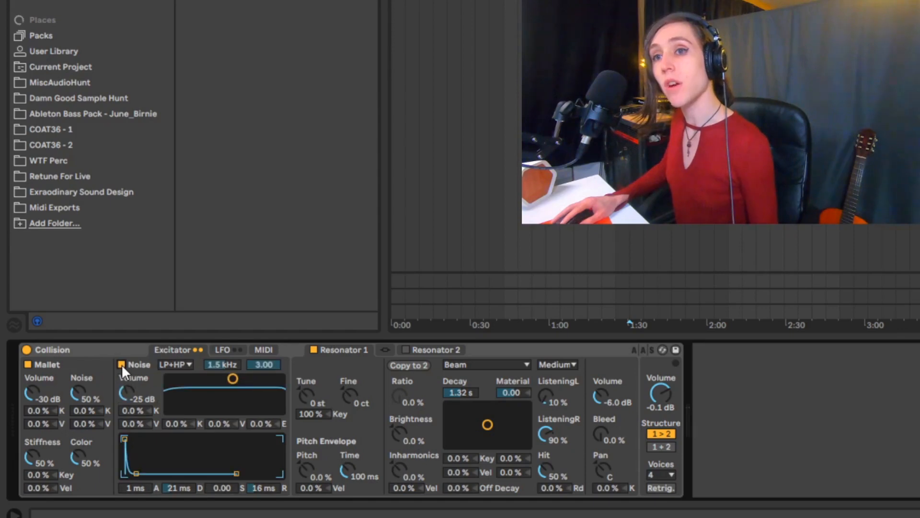
click(178, 365)
click(179, 372)
click(179, 366)
click(181, 380)
click(177, 365)
click(178, 401)
click(179, 367)
click(180, 407)
Step: Set the noise filter frequency to 870 Hz and the noise volume to -28 dB
drag(234, 379, 223, 379)
drag(127, 395, 128, 400)
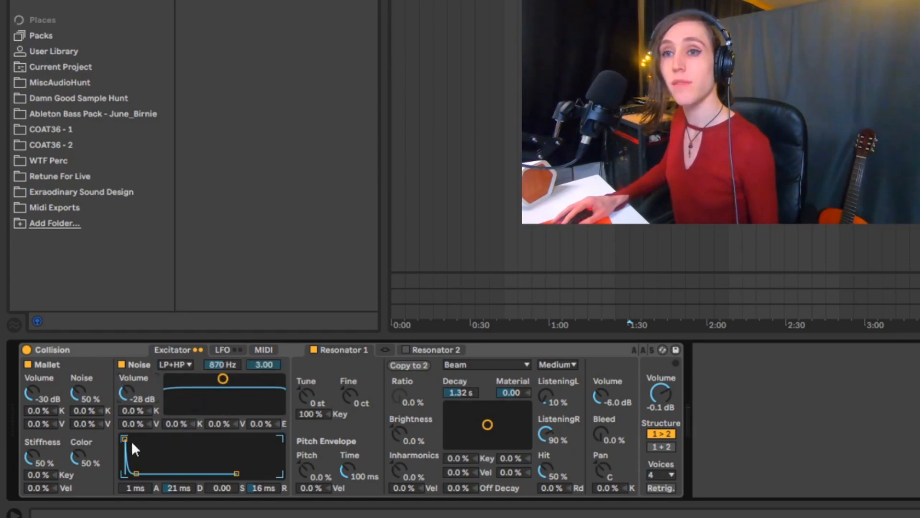
Step: Lengthen the attack and decay of the noise envelope
drag(136, 473, 154, 473)
drag(125, 440, 146, 439)
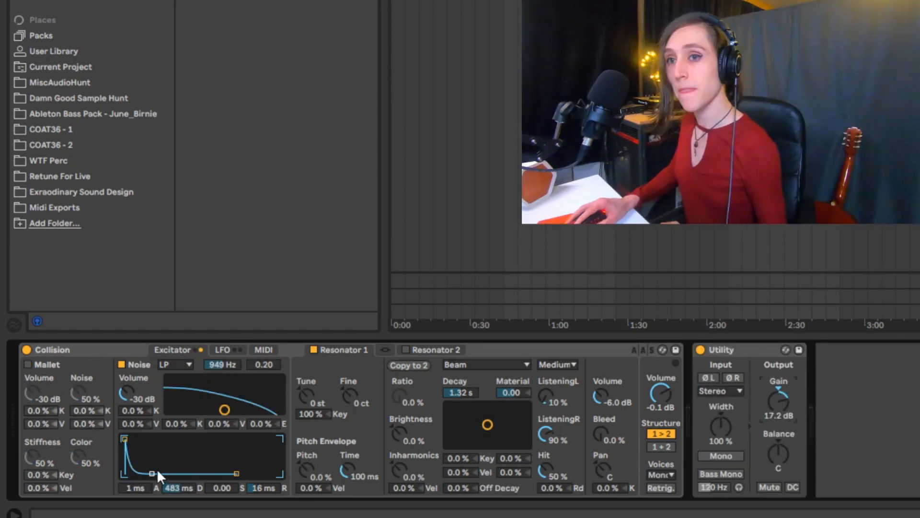
drag(157, 472, 151, 476)
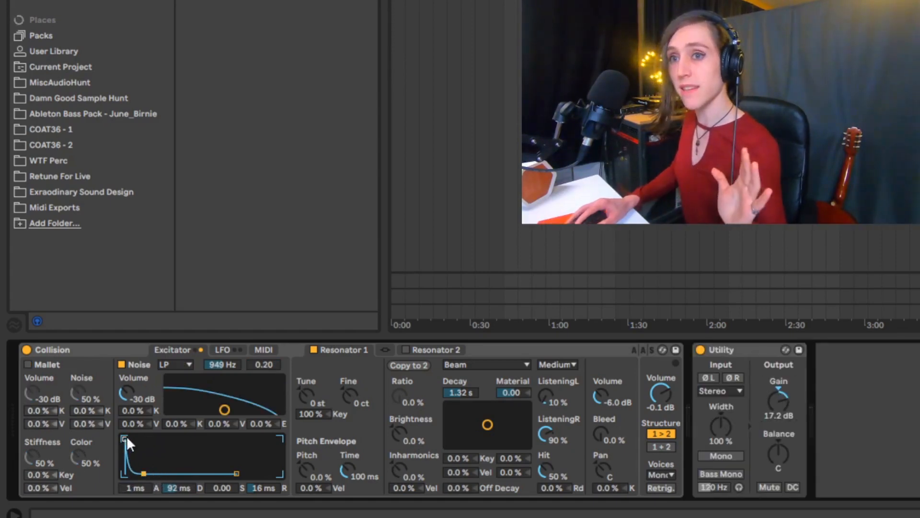
Step: Try the noise envelope with an 861 ms attack and the Utility gain at 20.0 dB, and shorten the attack again
drag(124, 439, 159, 439)
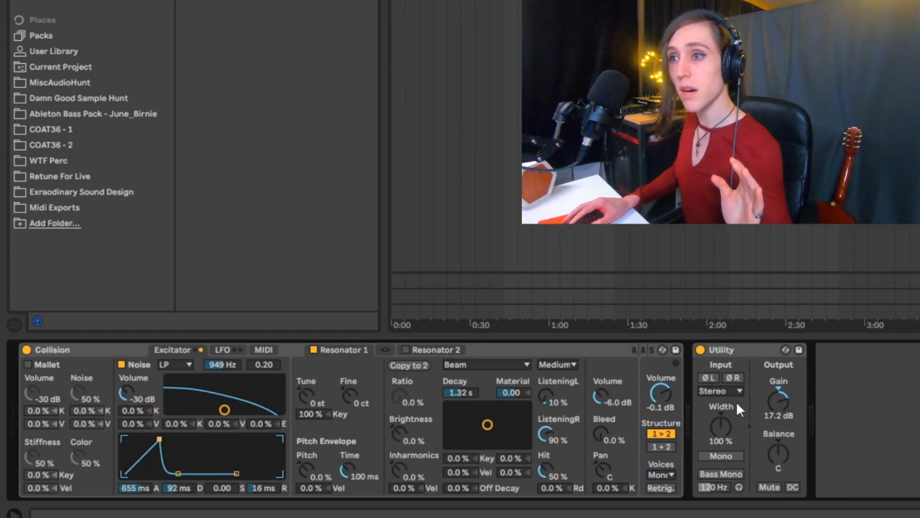
drag(779, 401, 779, 395)
drag(133, 489, 133, 498)
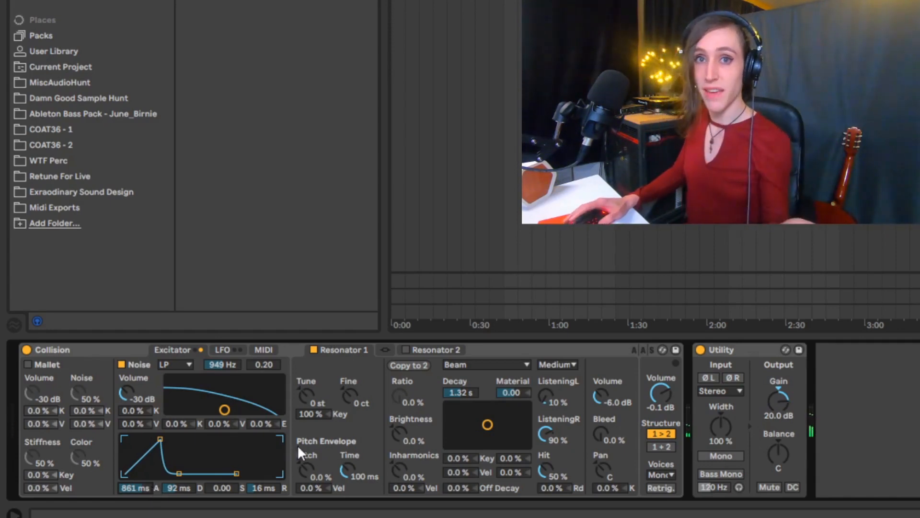
drag(159, 437, 126, 439)
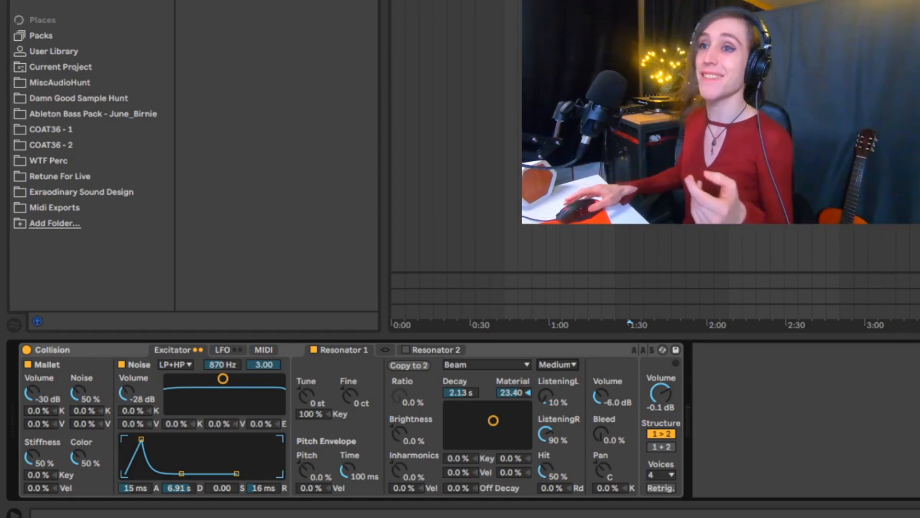
Step: View the Resonator 2 settings, return to Resonator 1 and check its resonator type choices
click(433, 348)
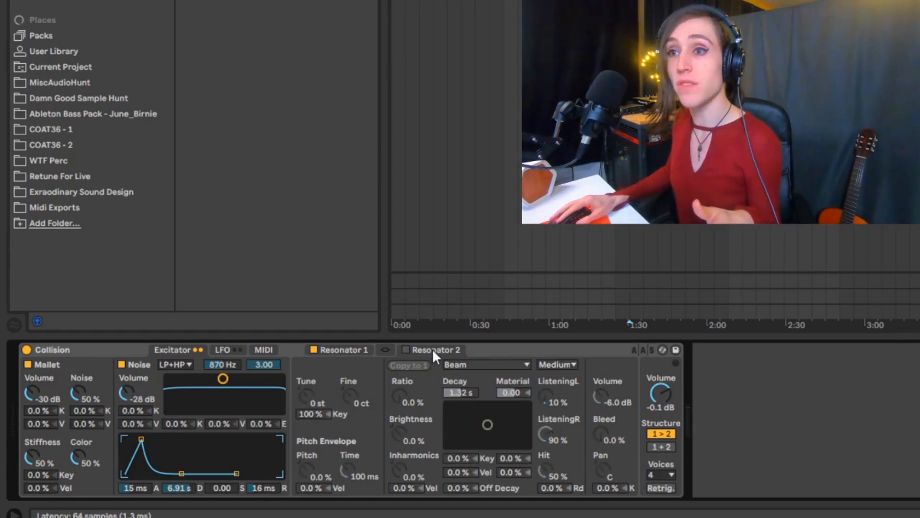
click(349, 347)
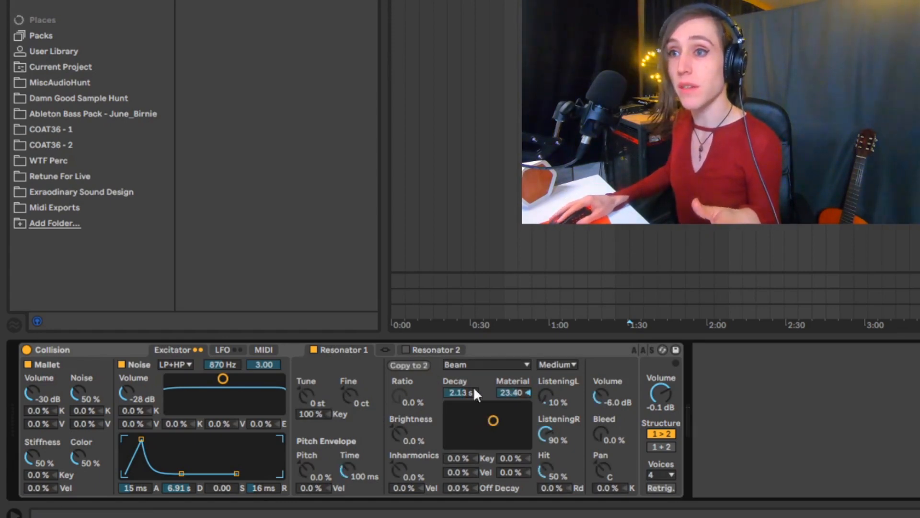
click(494, 368)
click(495, 368)
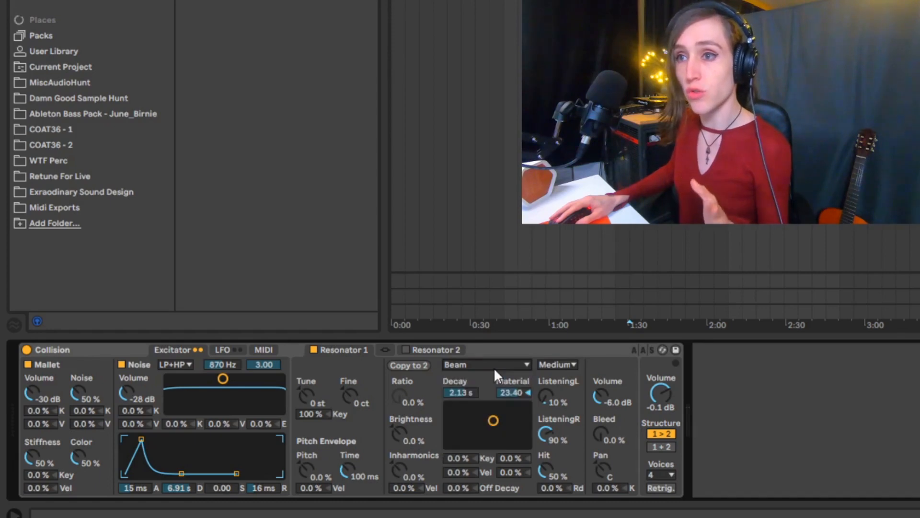
Step: Try Resonator 1 with a 183 ms decay and -78.72 material, and look over its type and quality options
drag(493, 423, 464, 440)
click(502, 364)
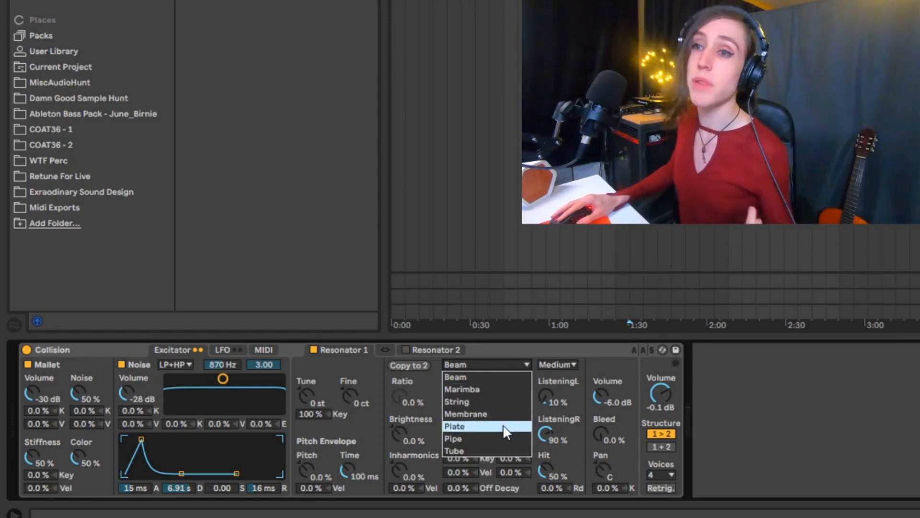
click(565, 364)
click(564, 365)
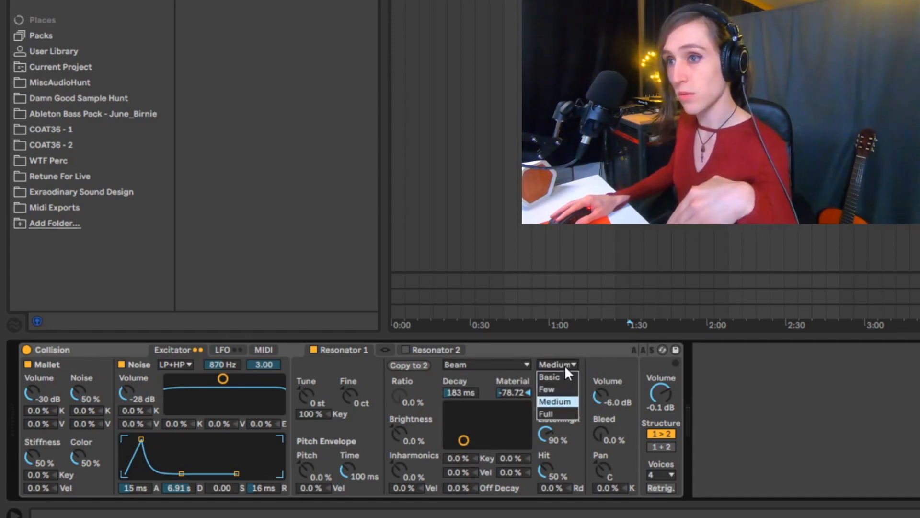
click(563, 362)
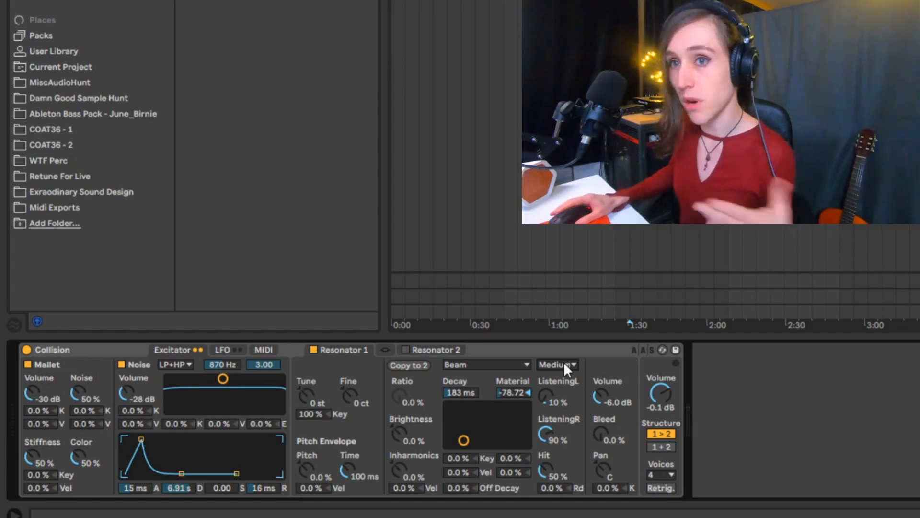
Step: Set Resonator 1's decay to 9.74 s and its material to -67.19
mouse_move(460, 441)
mouse_down()
mouse_move(484, 422)
mouse_move(462, 430)
mouse_up()
drag(466, 397, 466, 367)
drag(513, 394, 567, 480)
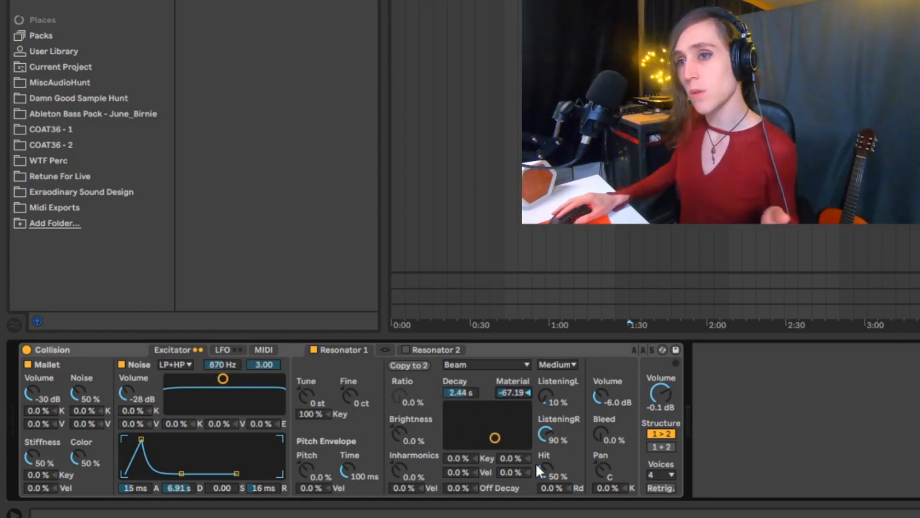
drag(453, 388, 452, 365)
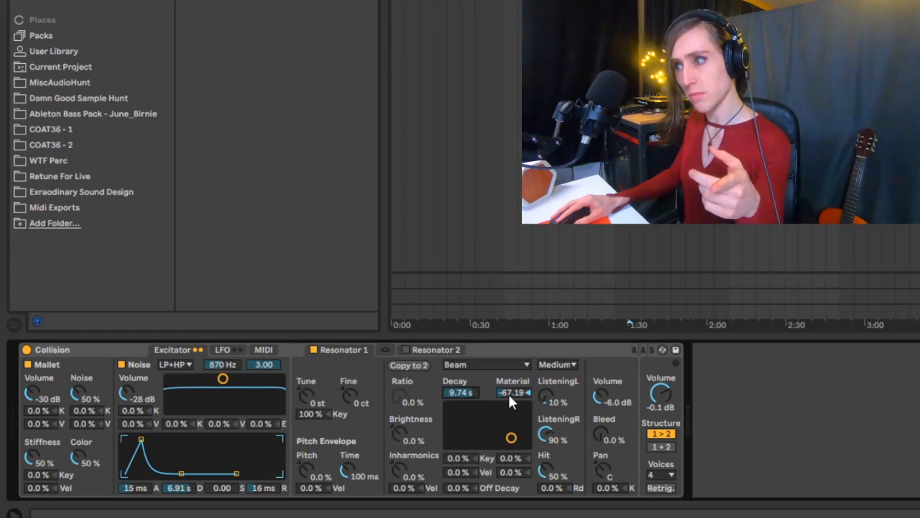
Step: Sweep Resonator 1's material between positive and negative values such as 56.25 and -51.56, ending at -65.63
drag(510, 392, 510, 336)
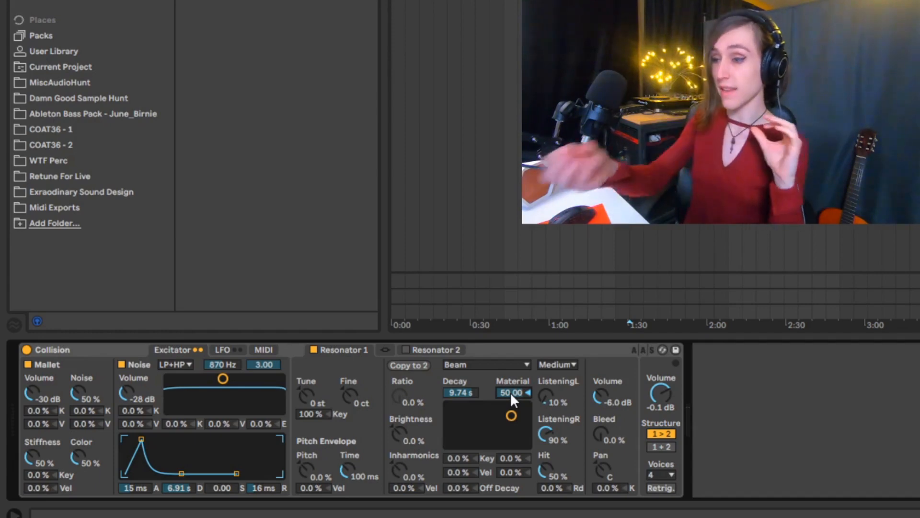
drag(510, 392, 511, 431)
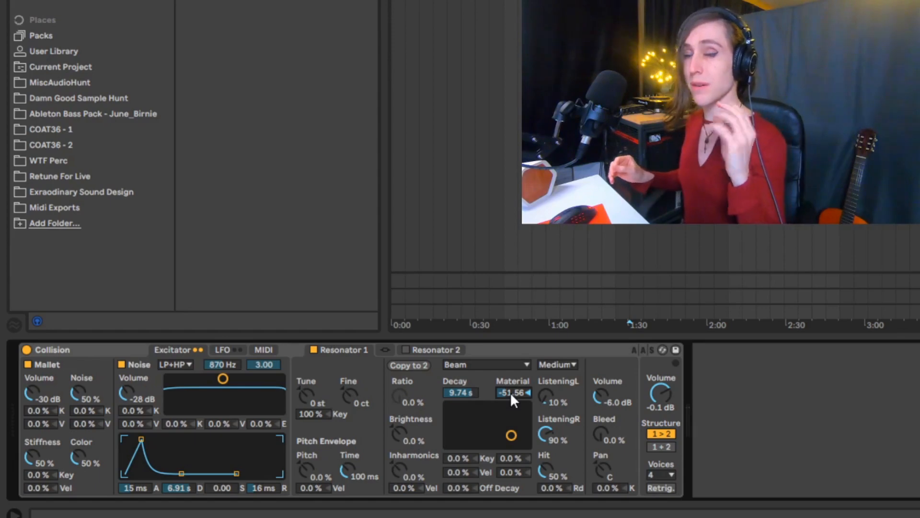
drag(510, 392, 510, 352)
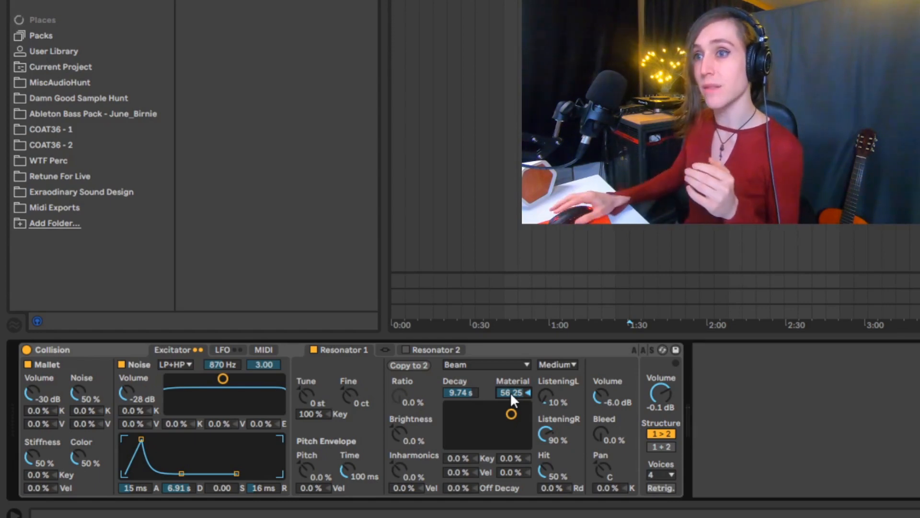
drag(510, 392, 510, 438)
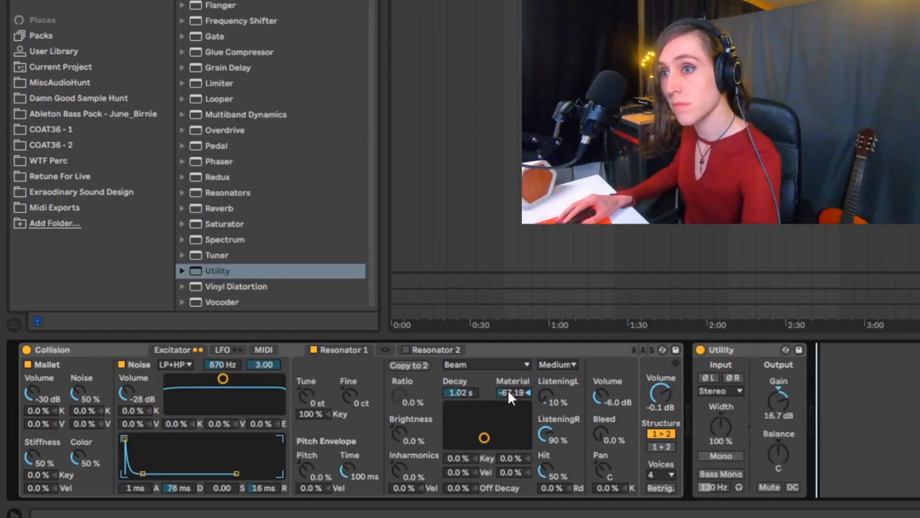
mouse_move(508, 391)
mouse_down()
mouse_move(508, 340)
mouse_move(509, 385)
mouse_up()
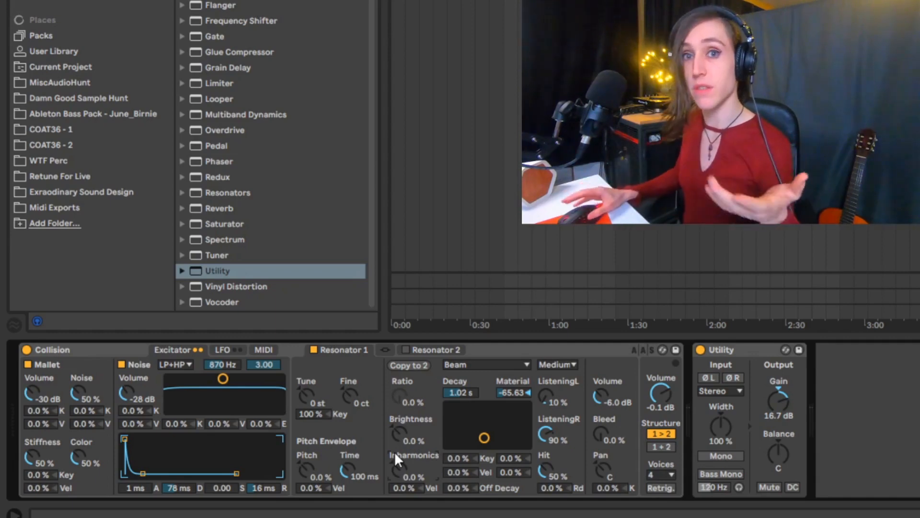
Step: Try the Plate type on Resonator 1, raising its Ratio to 100 % and returning it to 0.0 %
click(466, 368)
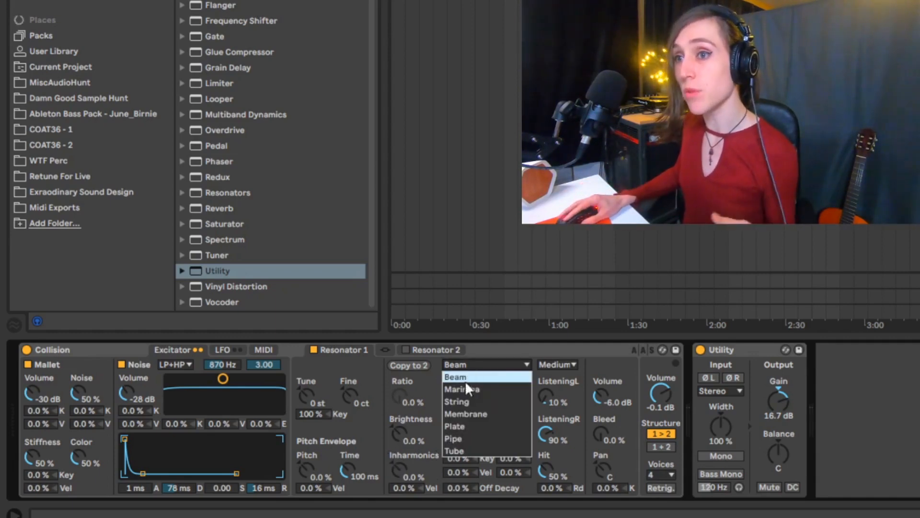
click(468, 427)
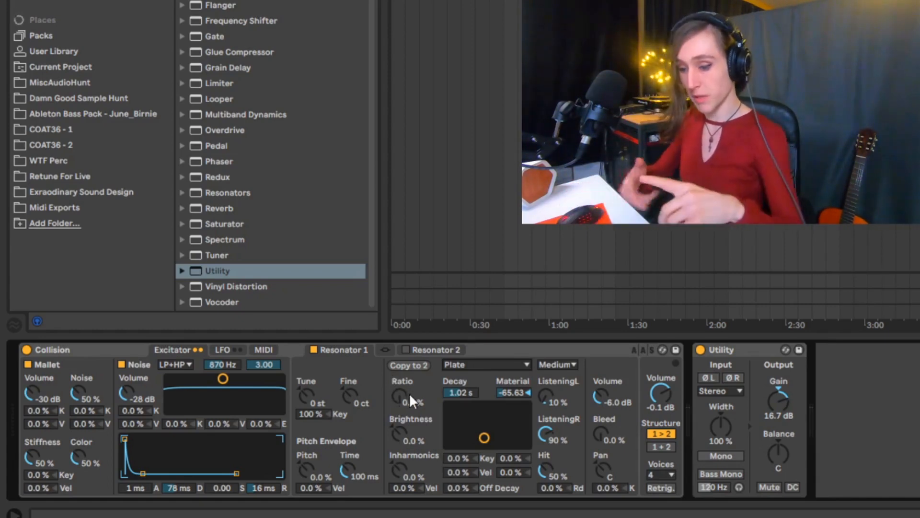
drag(397, 395, 397, 326)
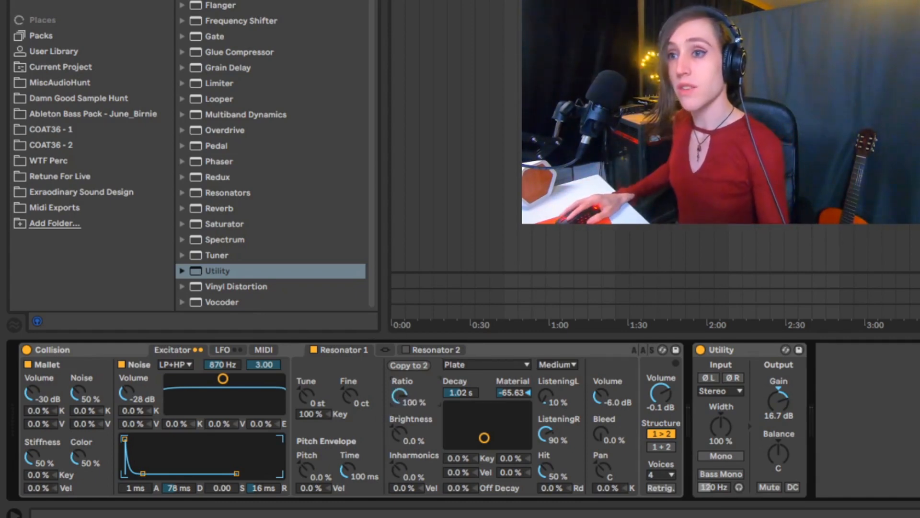
drag(397, 396, 397, 465)
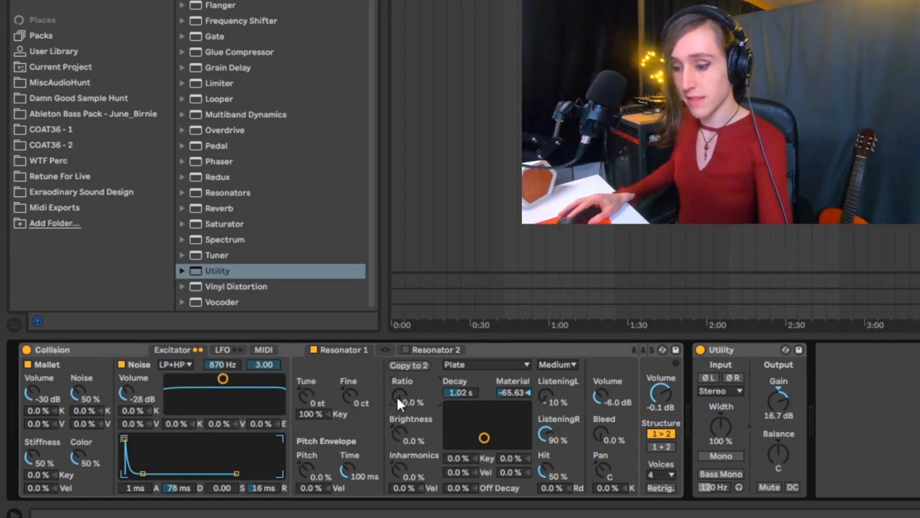
mouse_move(402, 402)
mouse_down()
mouse_move(403, 383)
mouse_move(403, 418)
mouse_up()
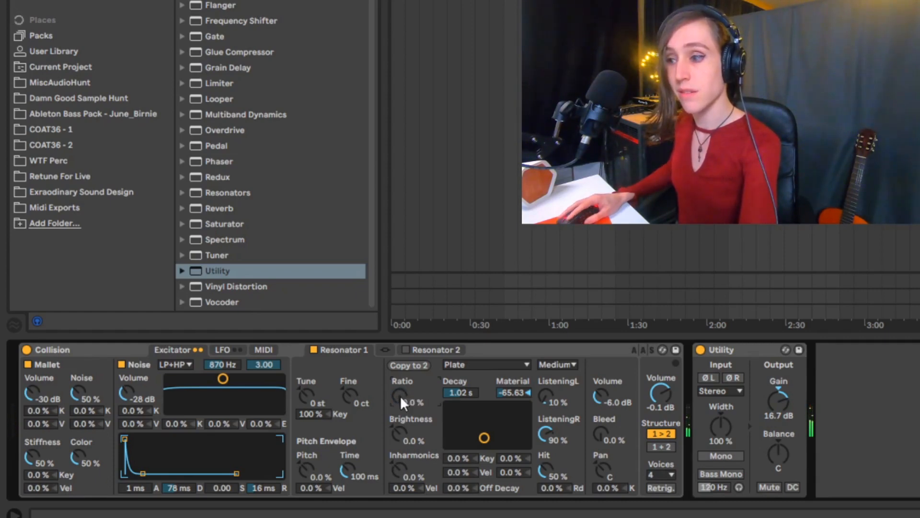
Step: Switch Resonator 1 through the Beam, Pipe and Tube types, ending on Beam
click(466, 363)
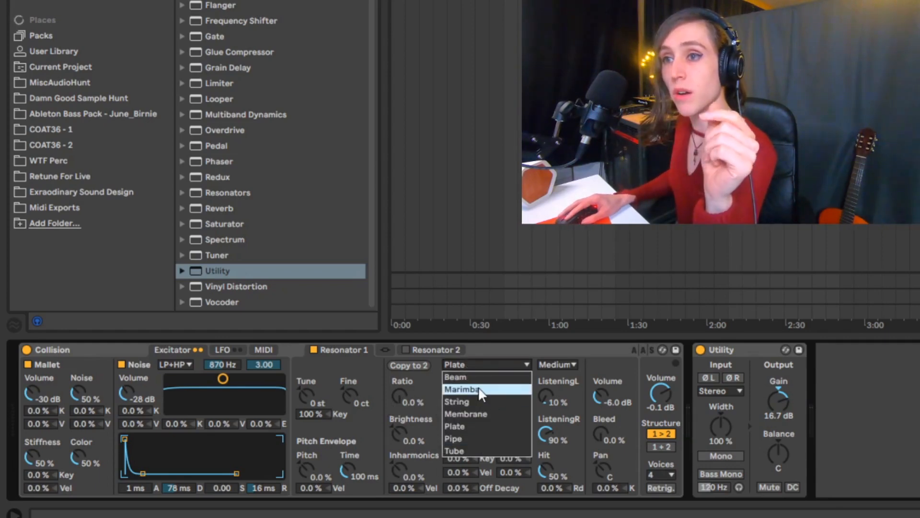
click(480, 377)
click(489, 365)
click(479, 439)
click(495, 365)
click(480, 450)
click(495, 365)
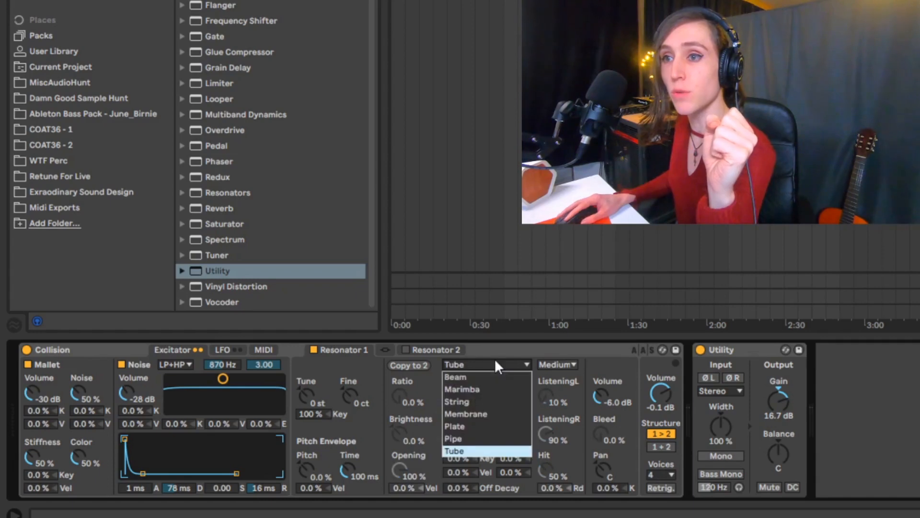
click(460, 377)
Step: Try different Brightness amounts on the Beam resonator and reset Brightness to 0.0 %
drag(404, 437, 404, 422)
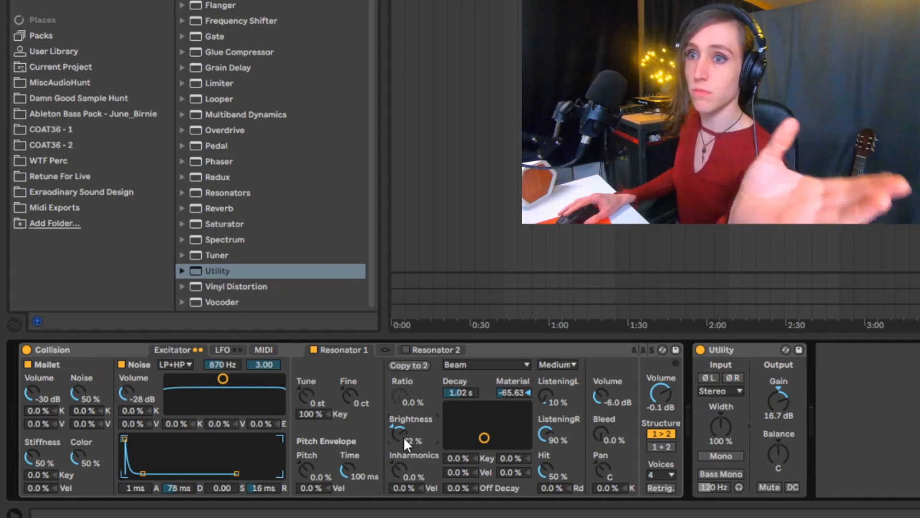
mouse_move(403, 434)
mouse_down()
mouse_move(401, 461)
mouse_move(402, 422)
mouse_move(402, 433)
mouse_up()
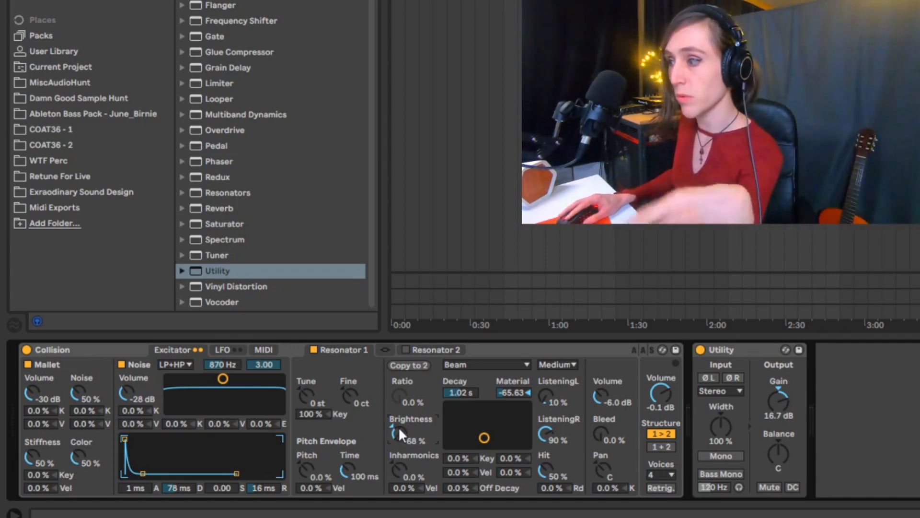
double_click(399, 434)
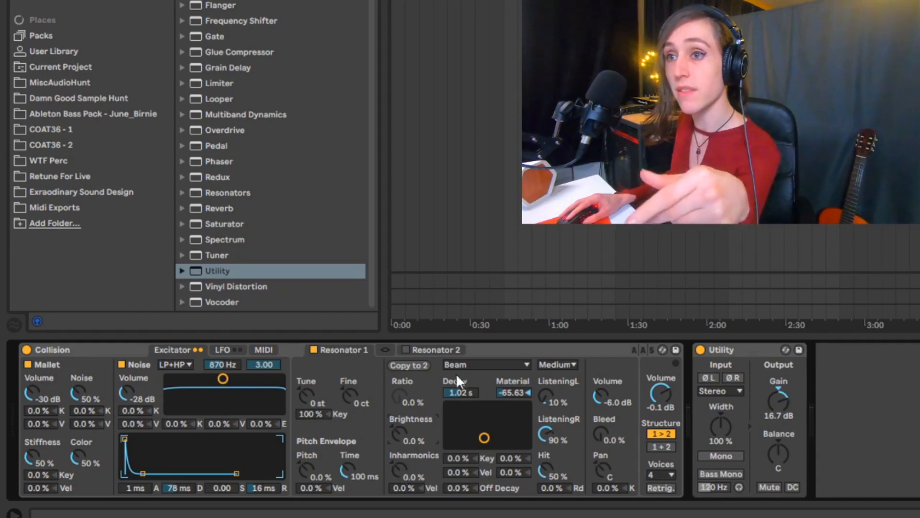
Step: Compare the parameters of the Pipe and Tube types on Resonator 1 and return it to Beam
click(464, 363)
click(485, 440)
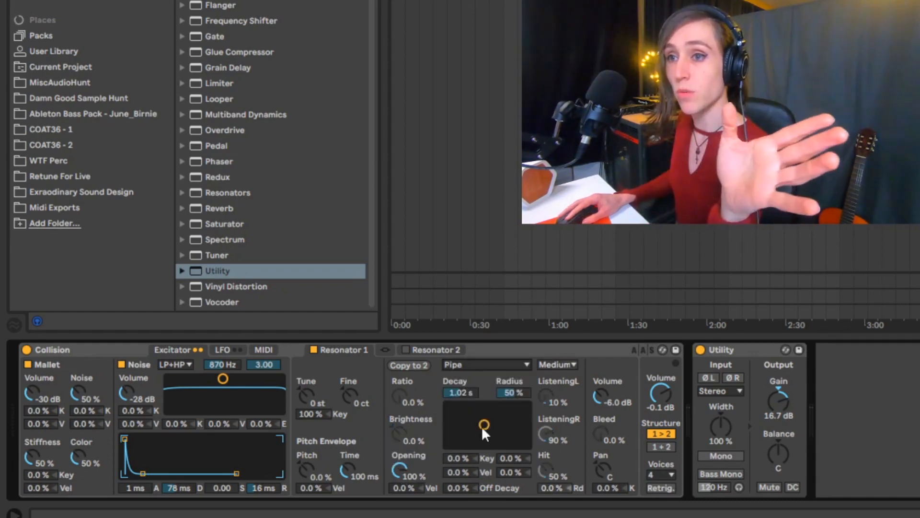
click(495, 363)
click(485, 451)
click(497, 364)
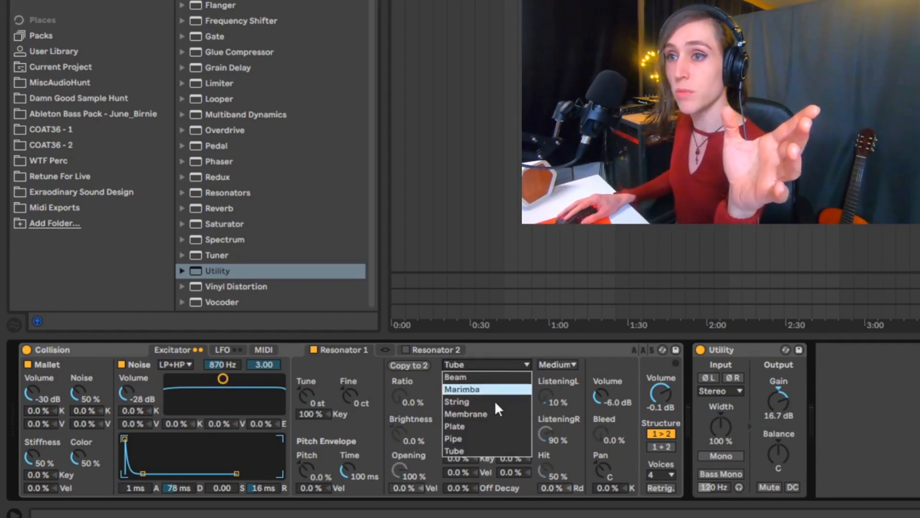
click(493, 377)
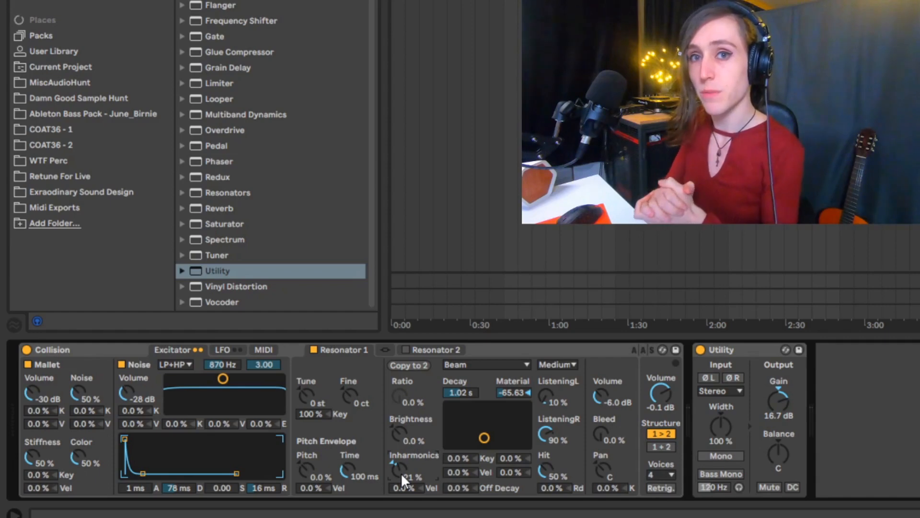
Step: Change Resonator 1's type to Pipe and try its Opening, leaving it at 100 %
click(475, 368)
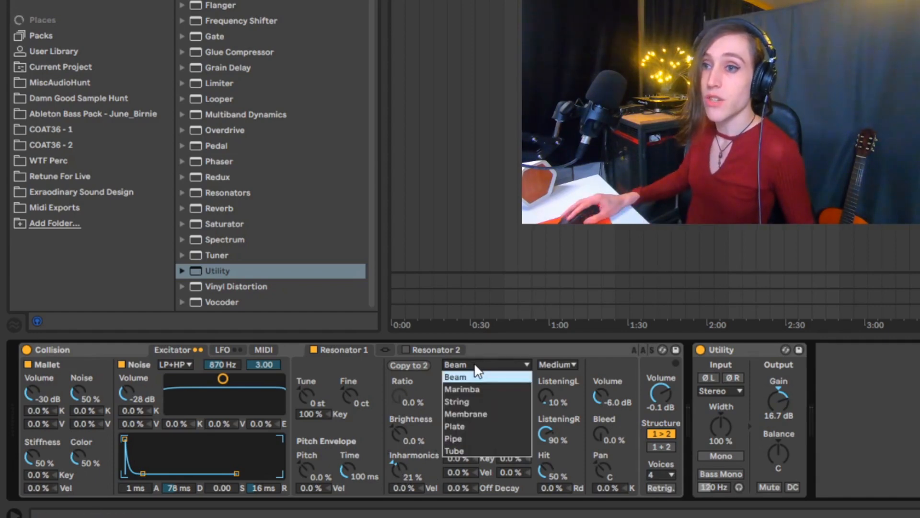
click(467, 440)
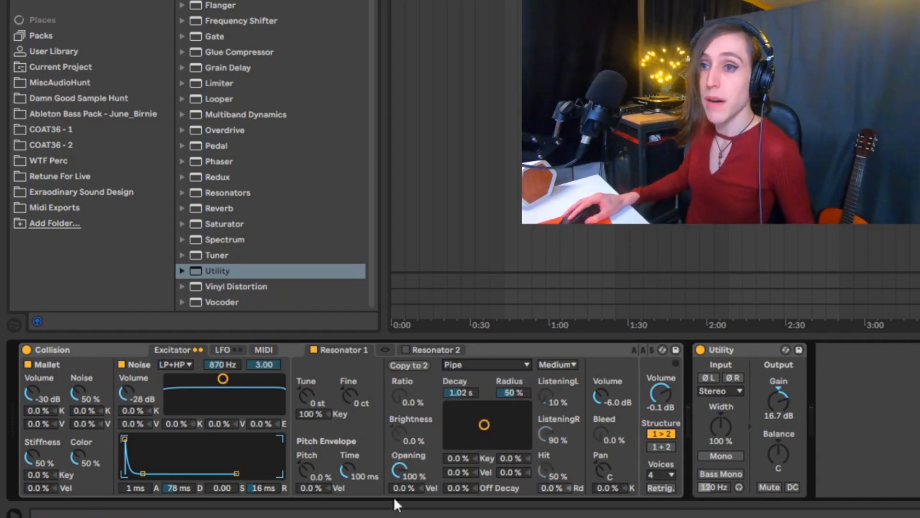
drag(401, 468, 400, 468)
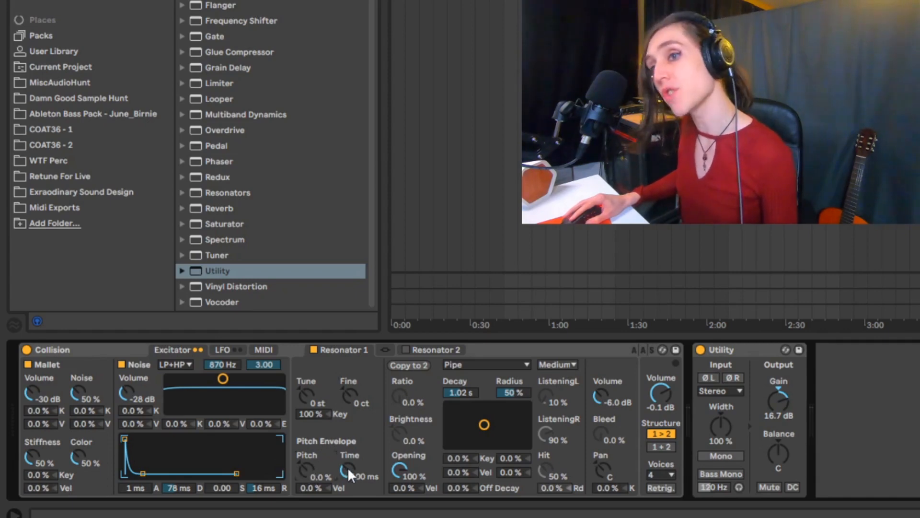
Step: Try Resonator 1's Hit position at 46 % and 100 %, leaving it at 0.0 %
click(307, 402)
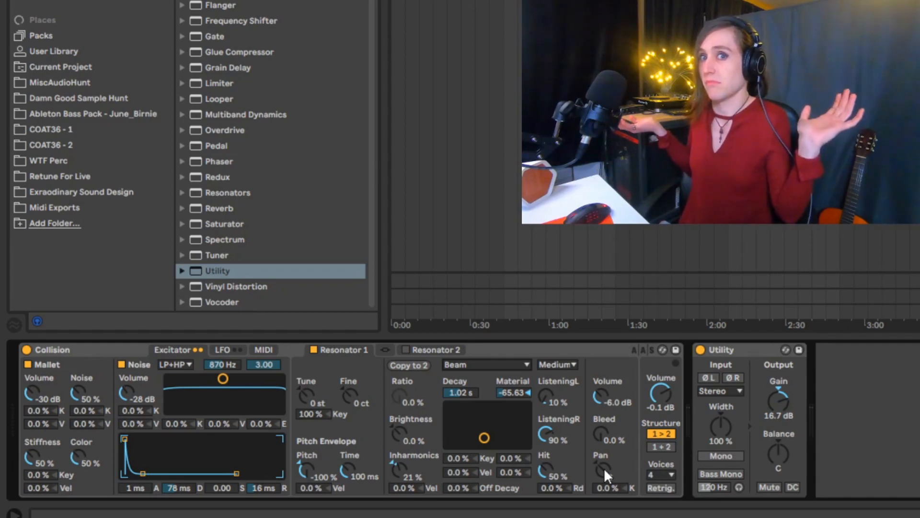
mouse_move(545, 468)
mouse_down()
mouse_move(546, 485)
mouse_move(545, 475)
mouse_up()
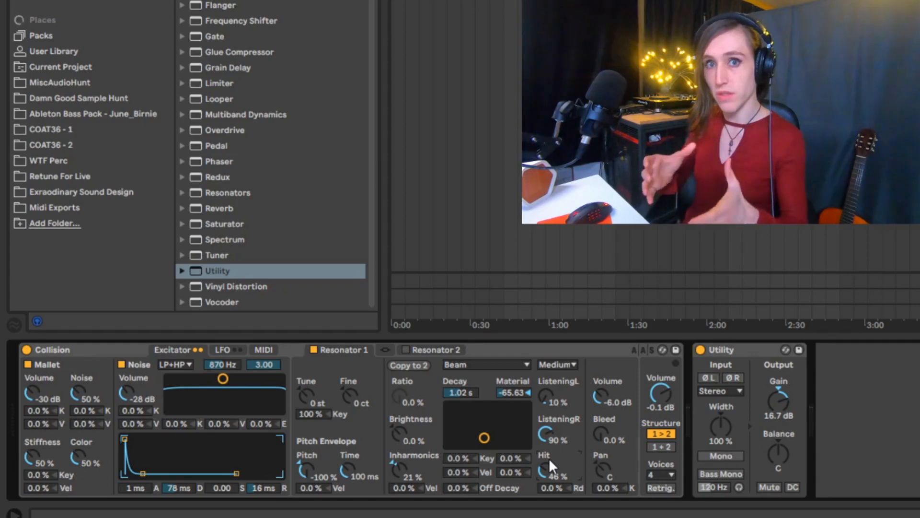
drag(545, 466, 547, 422)
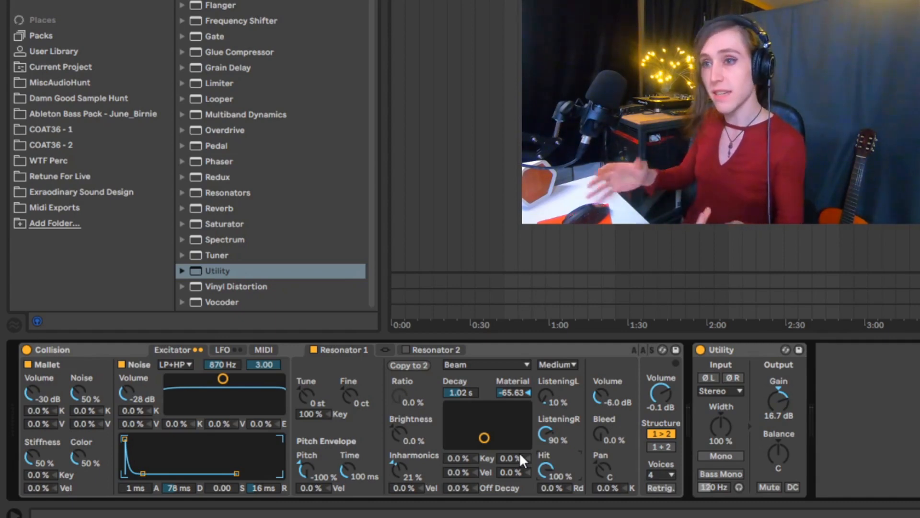
drag(548, 471, 547, 513)
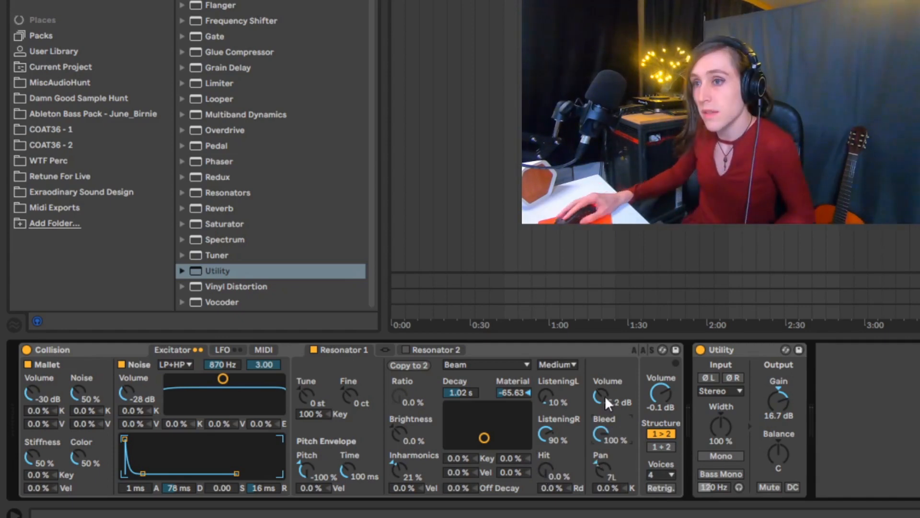
Step: Reset Resonator 1's Pan to center and try its Bleed at 100 %, returning Bleed to 0.0 %
mouse_move(605, 397)
mouse_down()
mouse_move(605, 379)
mouse_move(611, 406)
mouse_up()
double_click(604, 470)
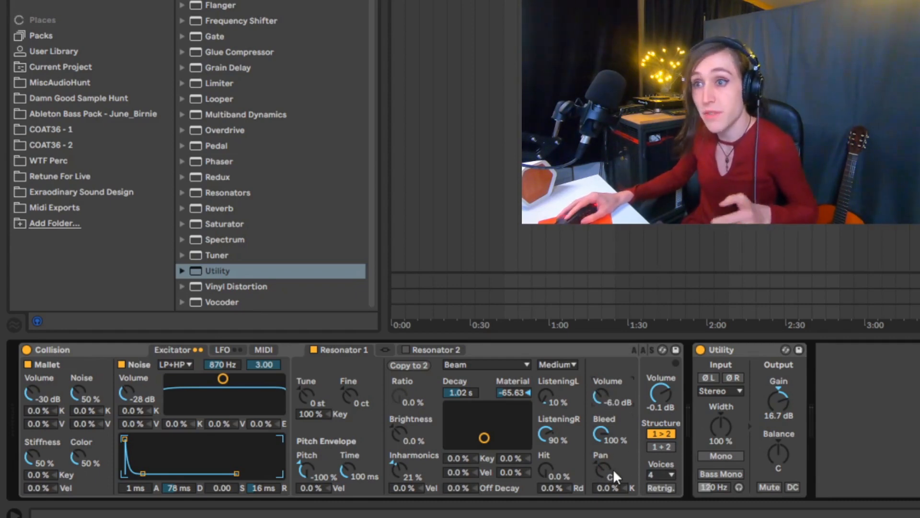
mouse_move(603, 427)
mouse_down()
mouse_move(604, 462)
mouse_move(604, 427)
mouse_up()
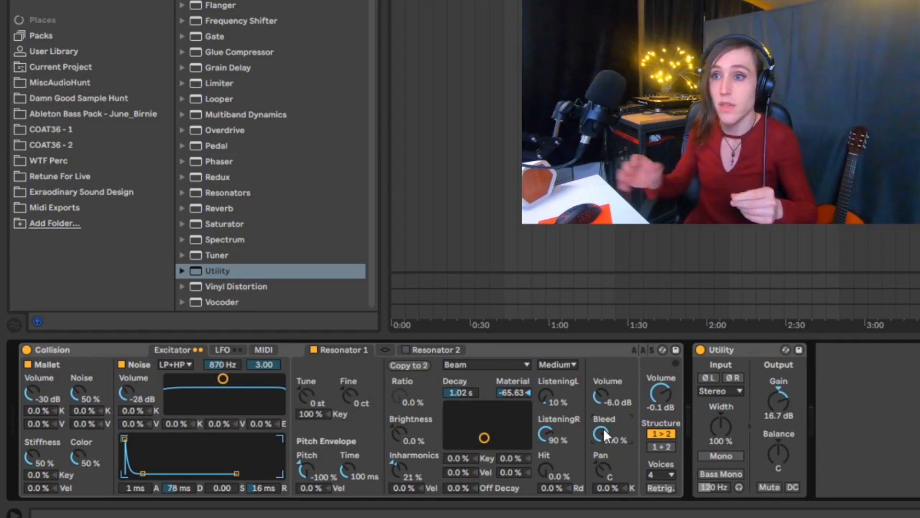
drag(604, 428, 604, 480)
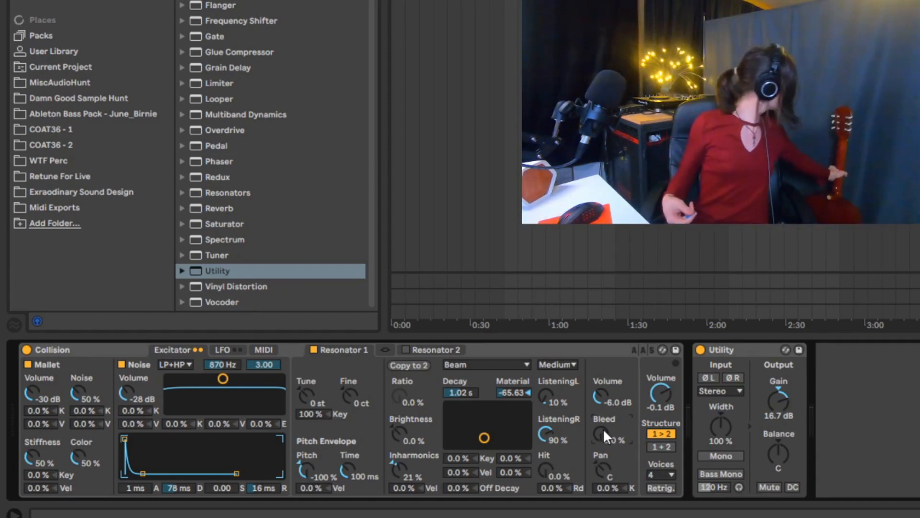
Step: Try the 1 > 2 and 1 + 2 options of Collision's resonator Structure
click(663, 434)
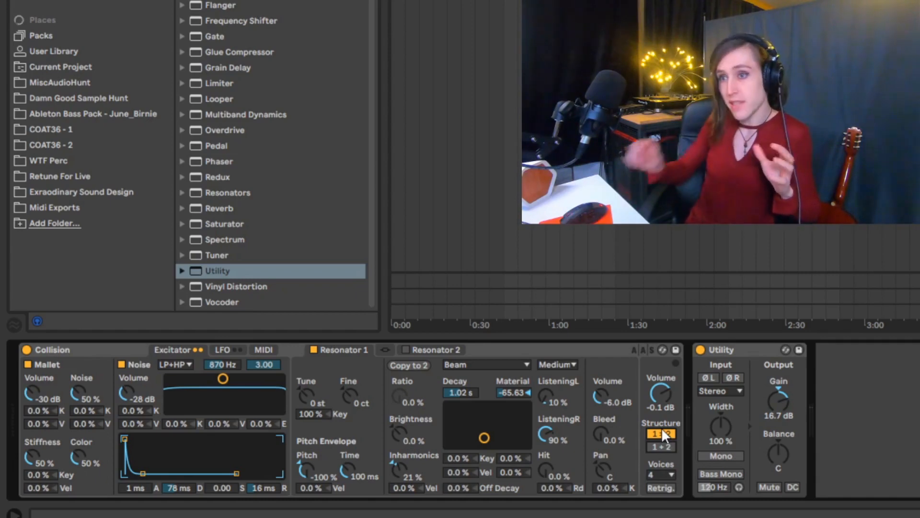
click(658, 446)
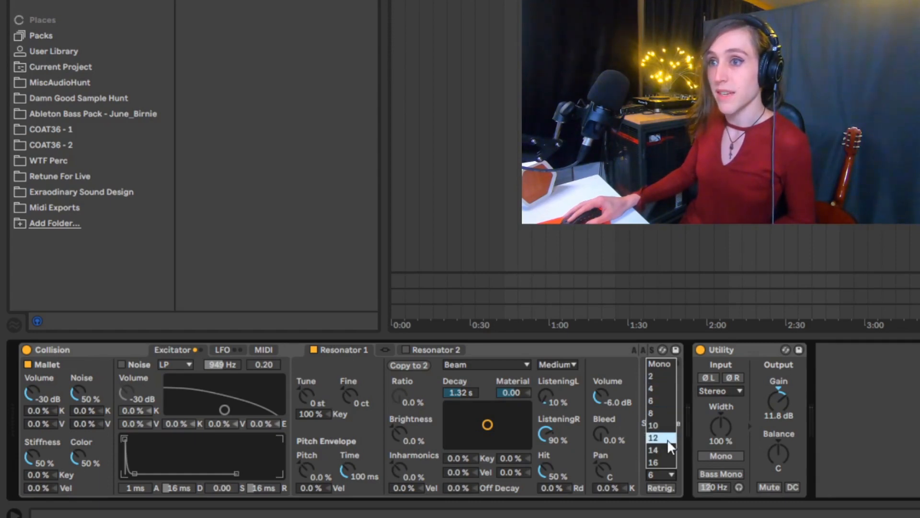
Step: Set Collision's Voices to Mono and switch Retrig. on and back off
click(657, 366)
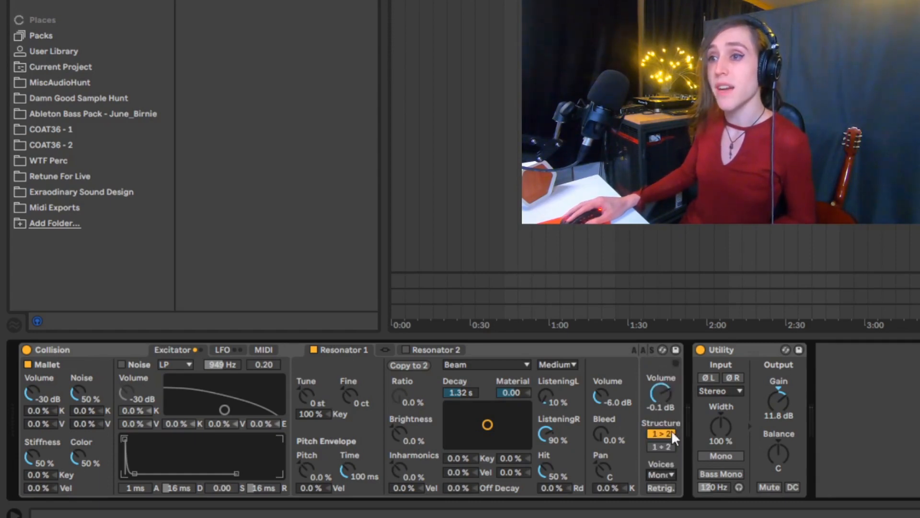
click(655, 471)
click(655, 472)
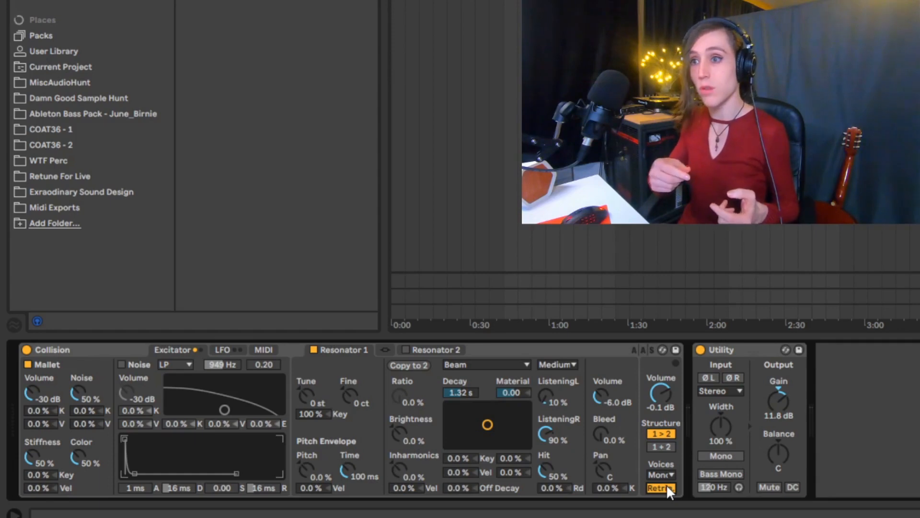
click(661, 488)
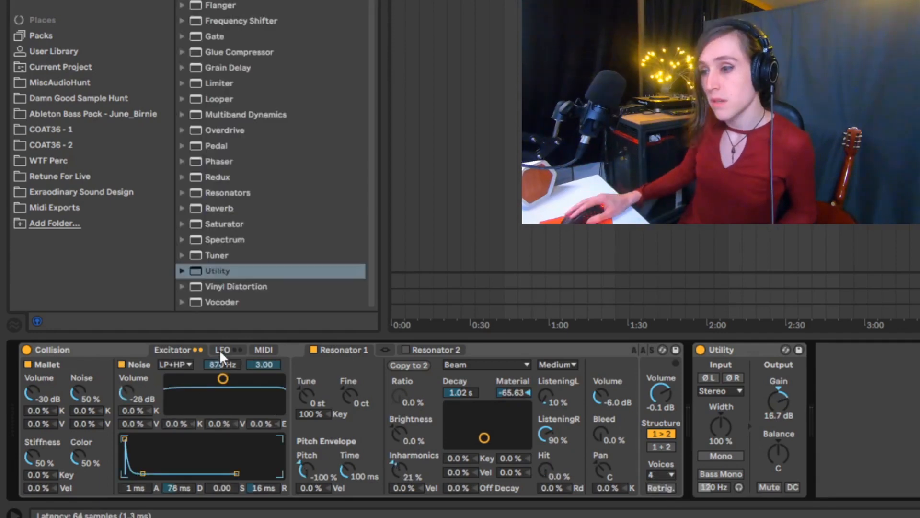
Step: Show Collision's LFO settings and switch LFO 1 and LFO 2 on, then both off again
click(221, 350)
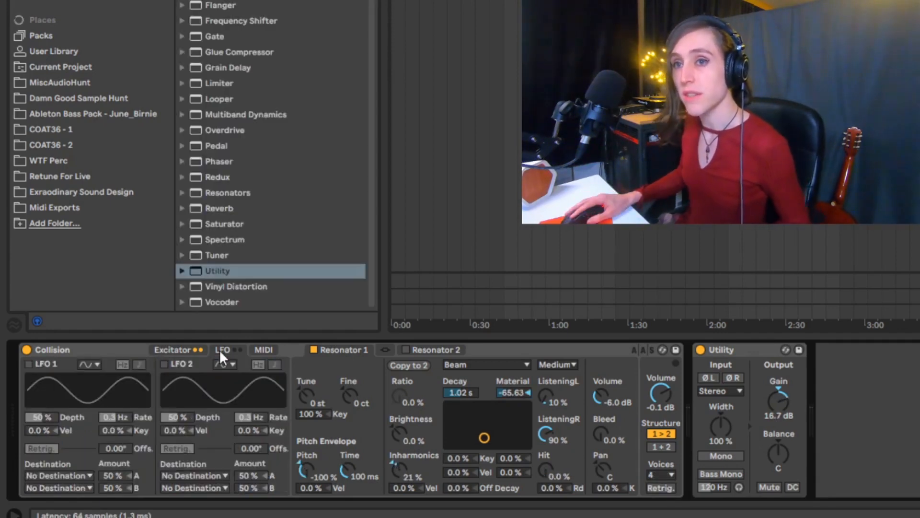
click(165, 364)
click(29, 364)
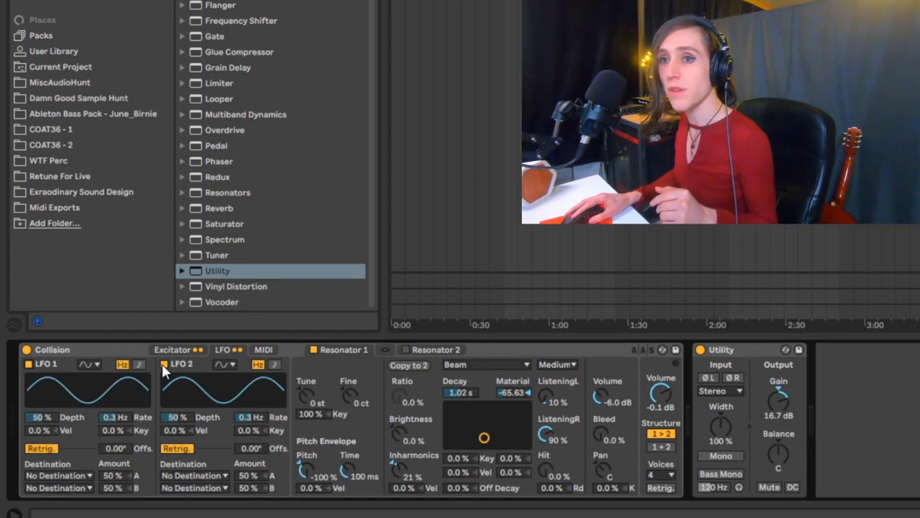
click(164, 364)
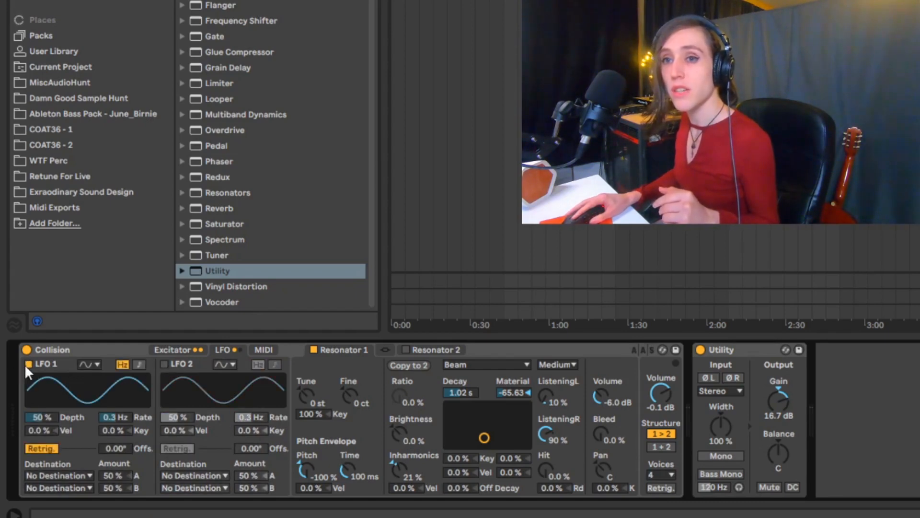
click(29, 364)
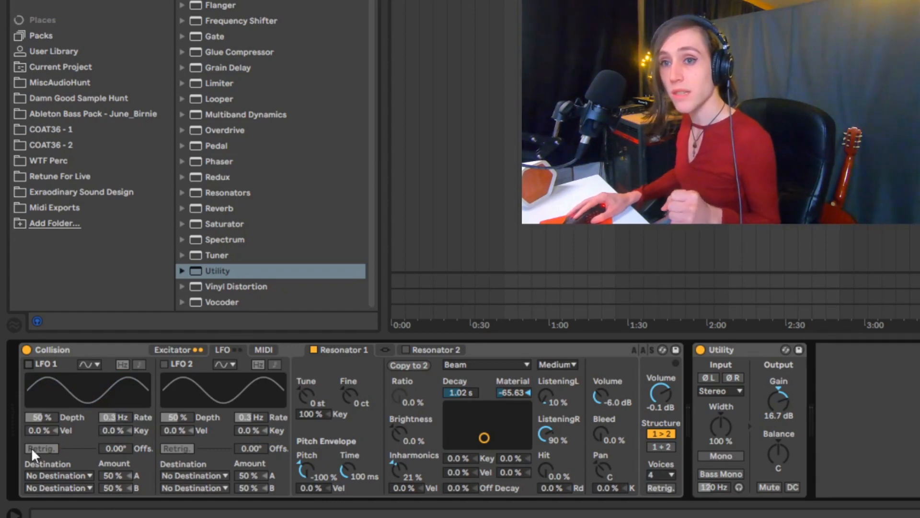
Step: Examine the modulation targets available for LFO 1's destination A, keeping No Destination
click(63, 475)
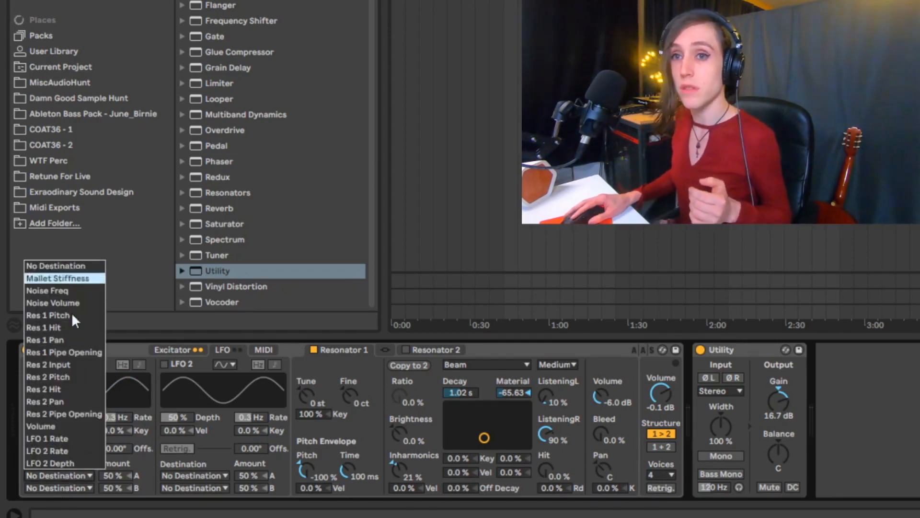
click(66, 476)
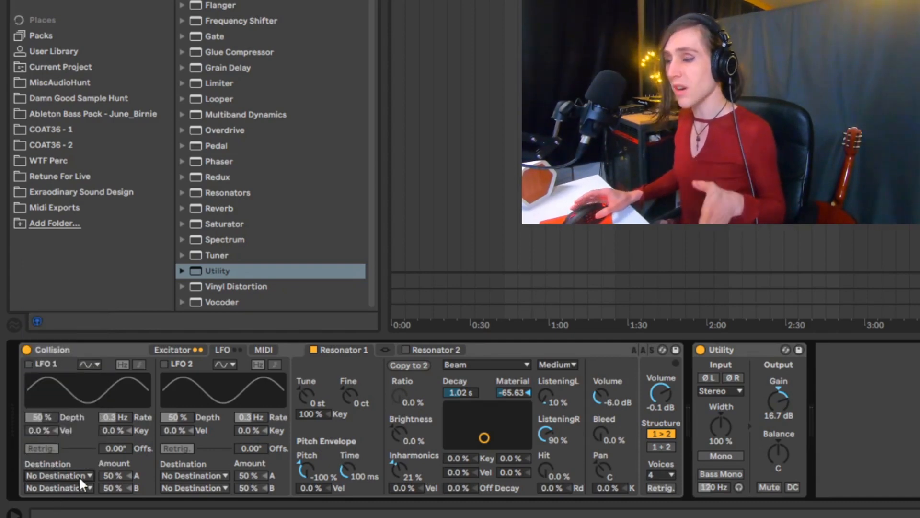